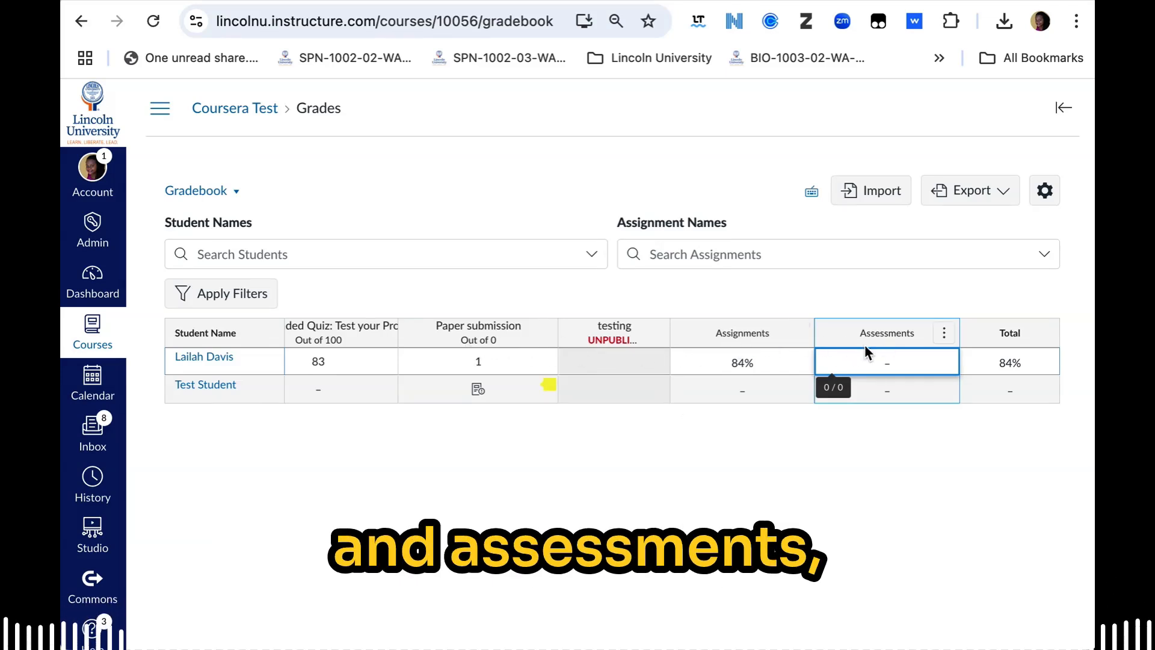
Step: Examine the Assignments, Assessments and Total columns alongside the individual assignment scores in the gradebook
scroll(767, 358, "left", 2)
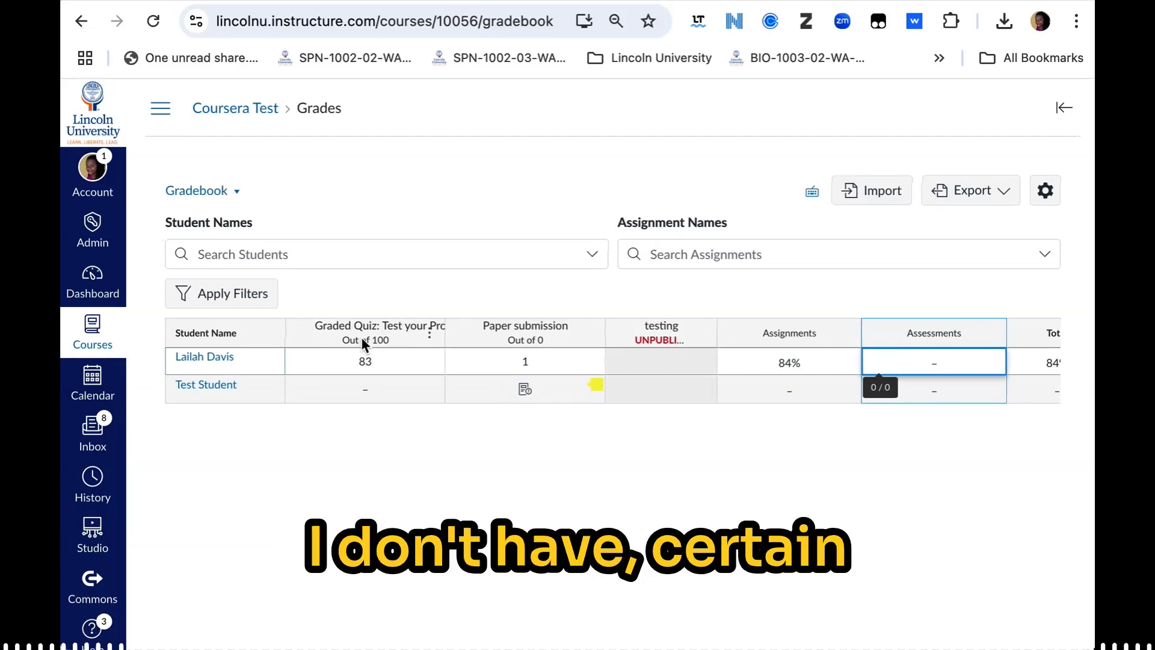
mouse_move(965, 344)
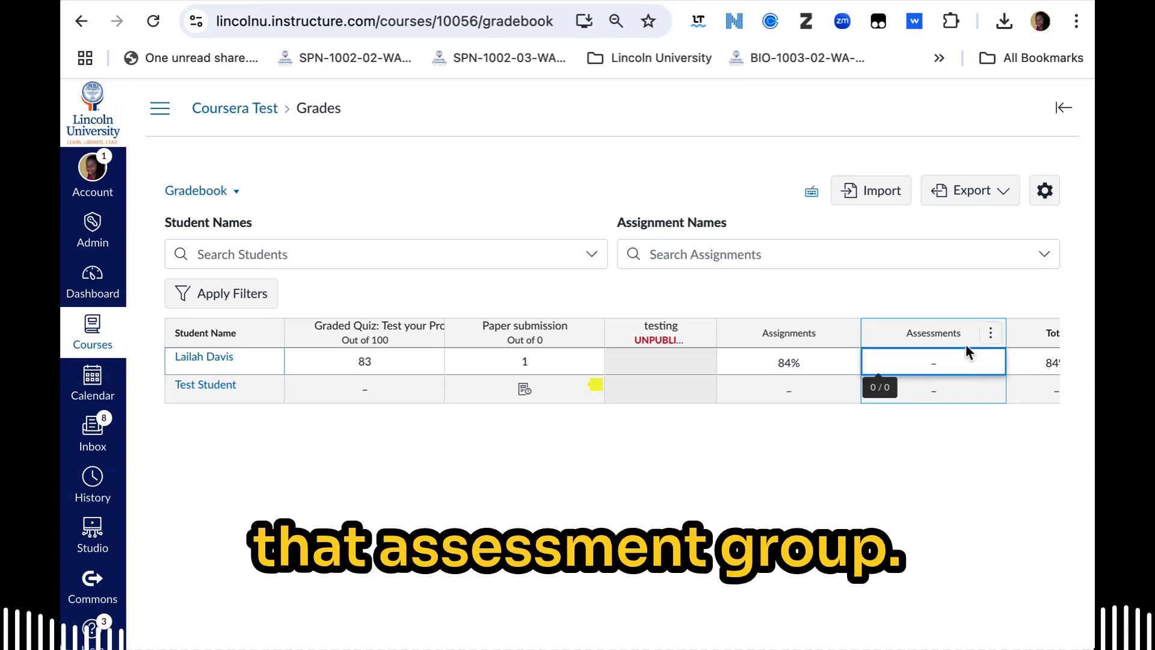
scroll(951, 347, "right", 2)
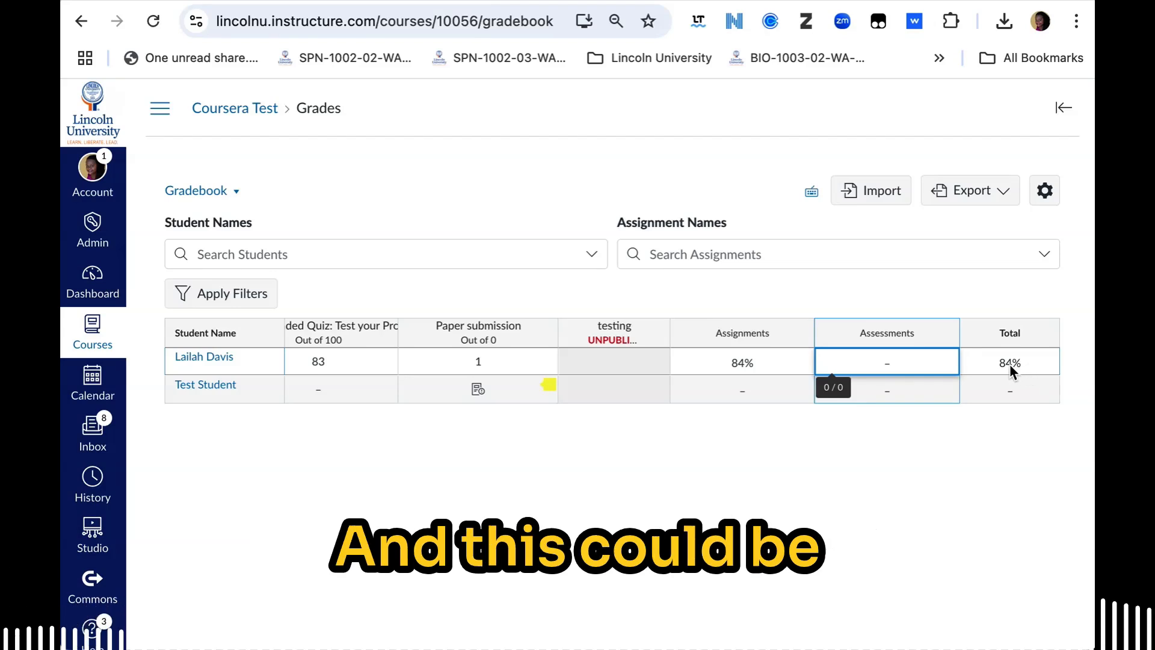
scroll(918, 363, "left", 1)
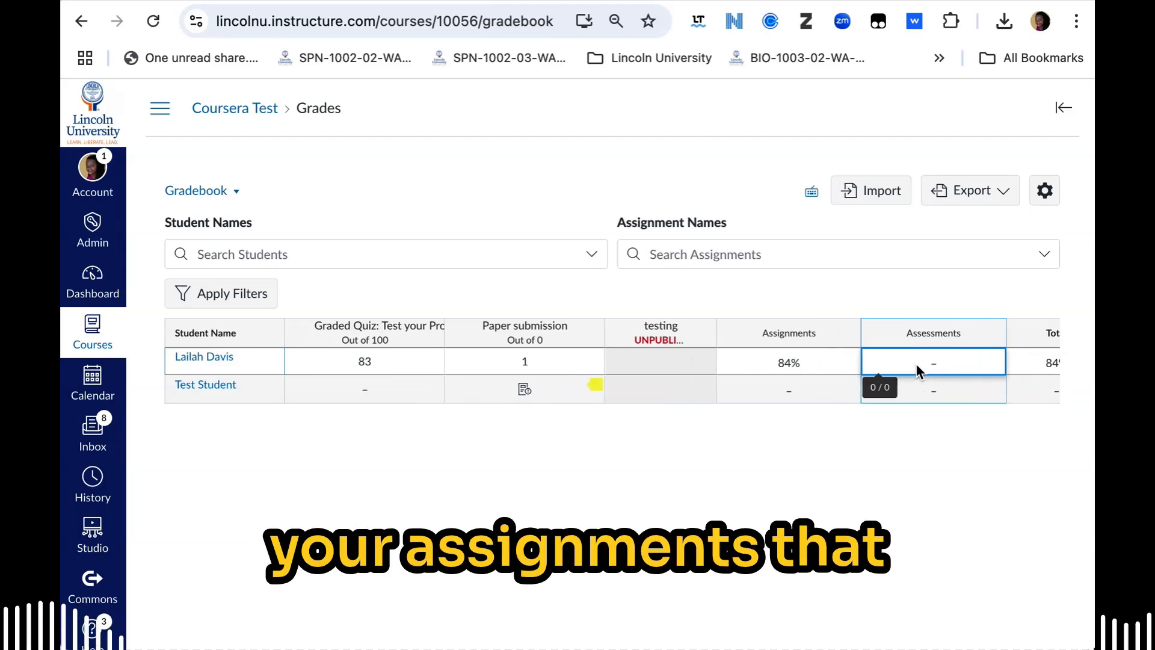
scroll(938, 368, "right", 1)
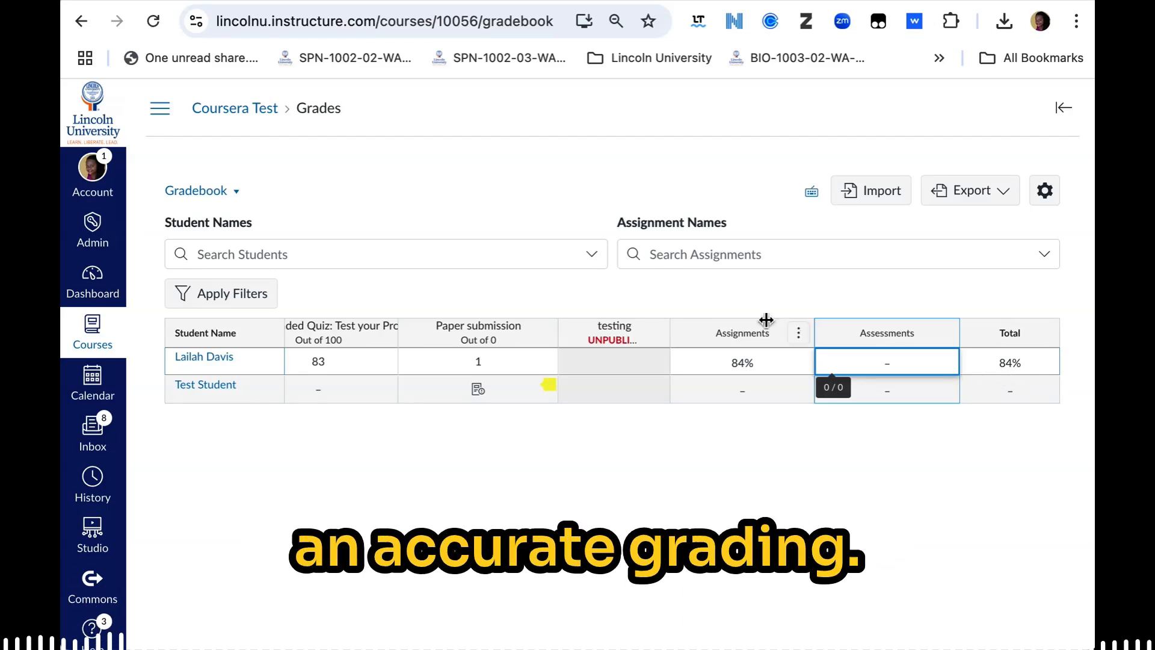
Step: Return to the Coursera Test course home and open its Assignments page
left_click(160, 110)
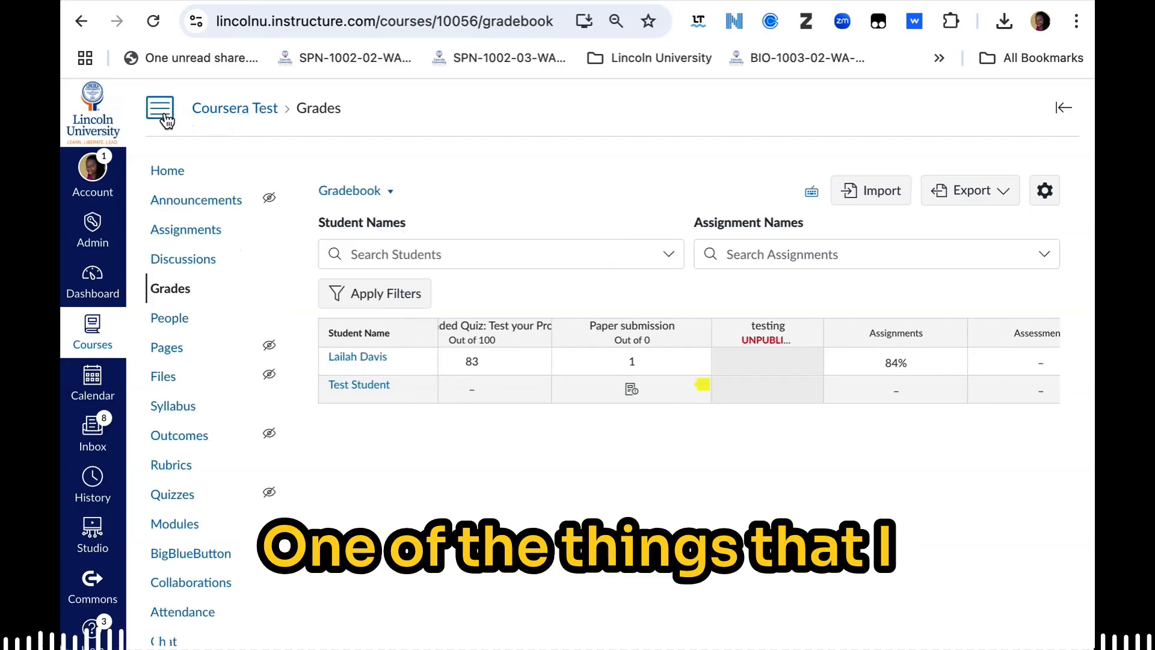
left_click(170, 176)
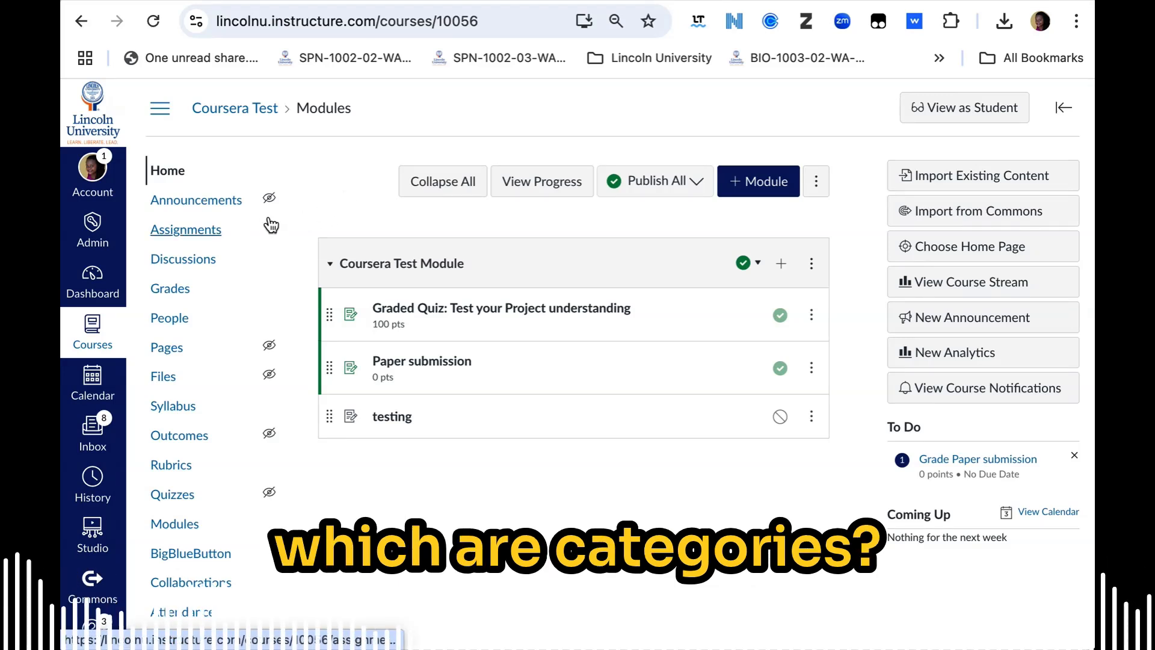
left_click(181, 242)
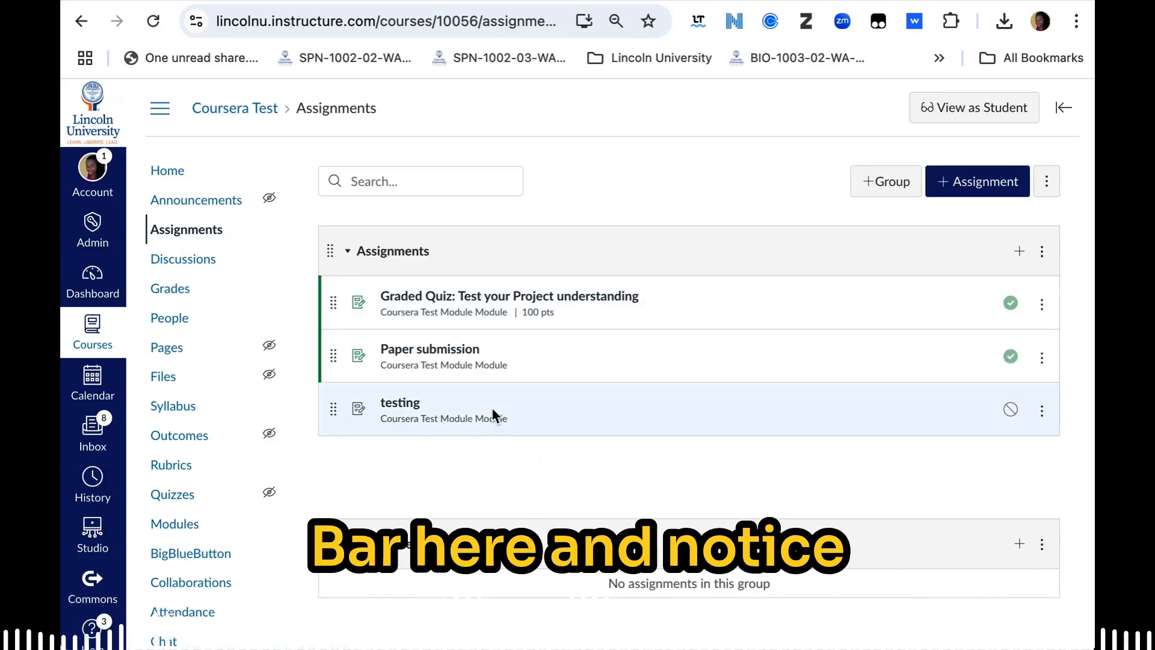
Step: Move "Graded Quiz: Test your Project understanding" from the Assignments group into the Assessments group
scroll(464, 357, "down", 1)
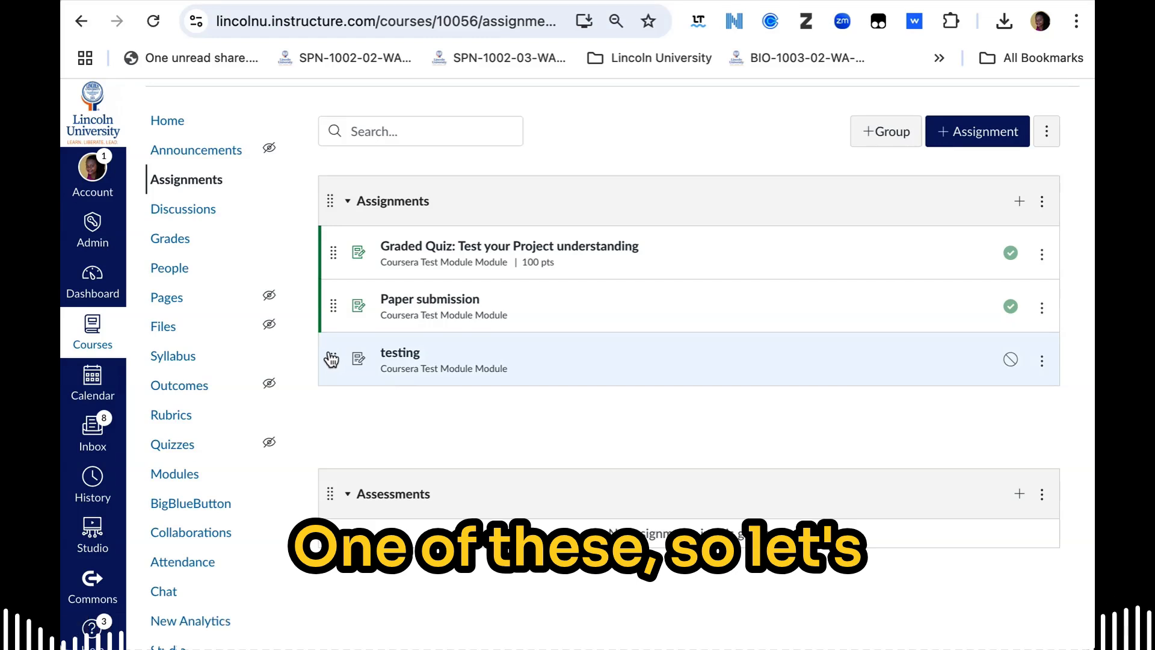
left_click_drag(331, 359, 328, 361)
mouse_move(334, 253)
left_mouse_down()
mouse_move(342, 497)
mouse_move(331, 262)
left_mouse_up()
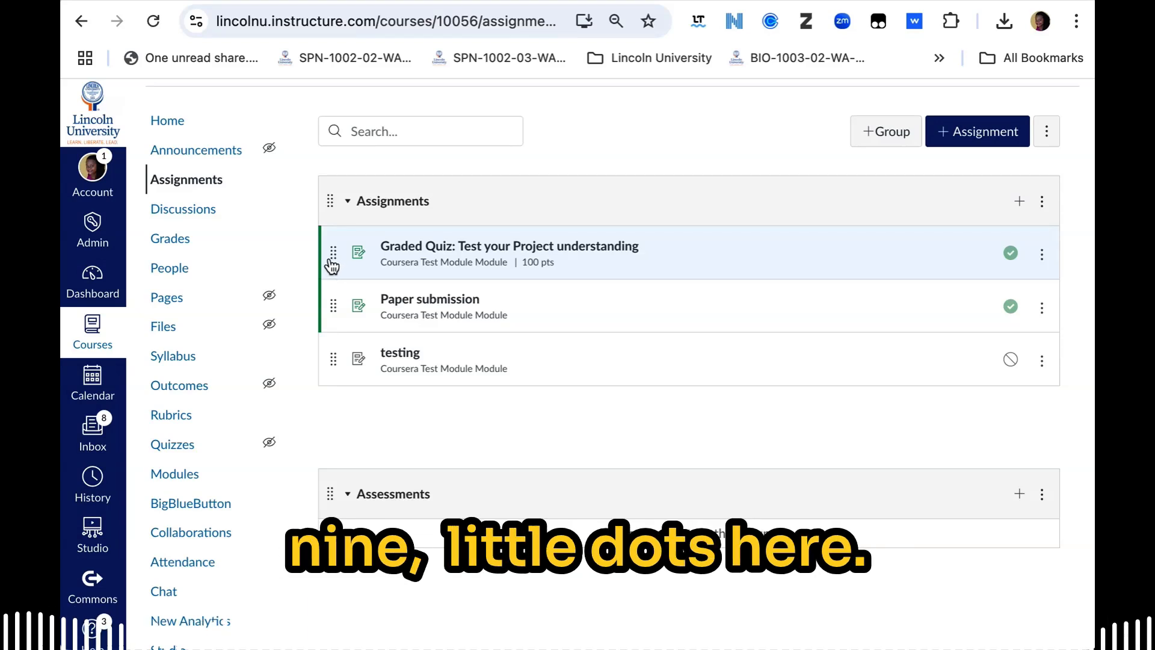
left_click_drag(330, 252, 342, 501)
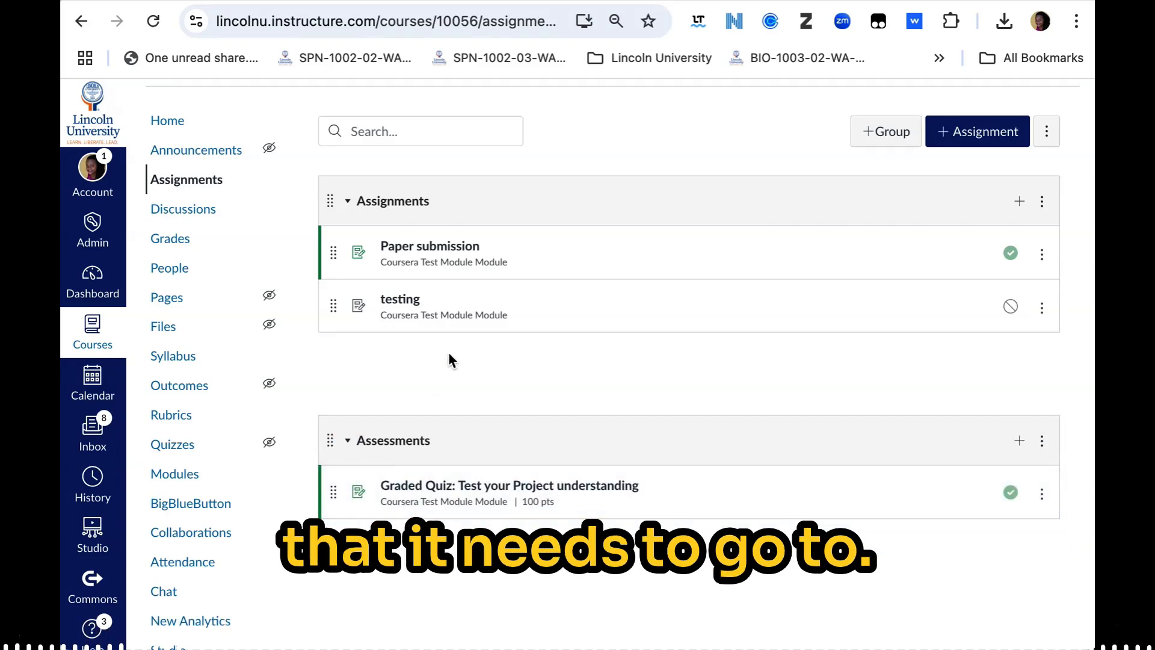
left_click(1042, 255)
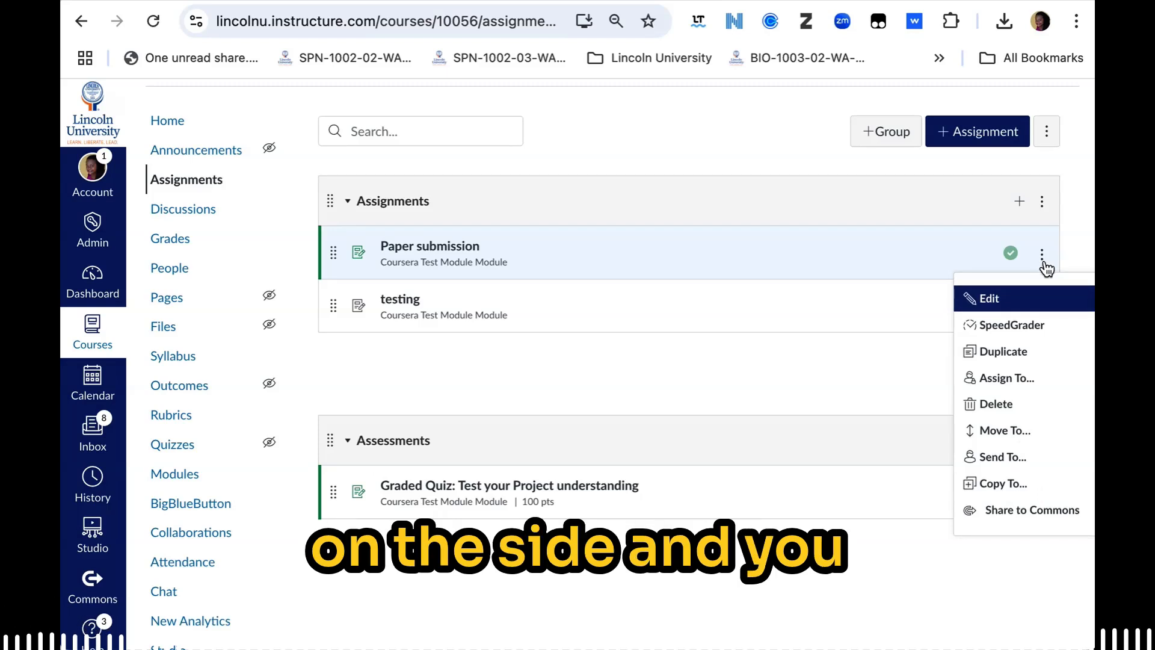
left_click(1030, 432)
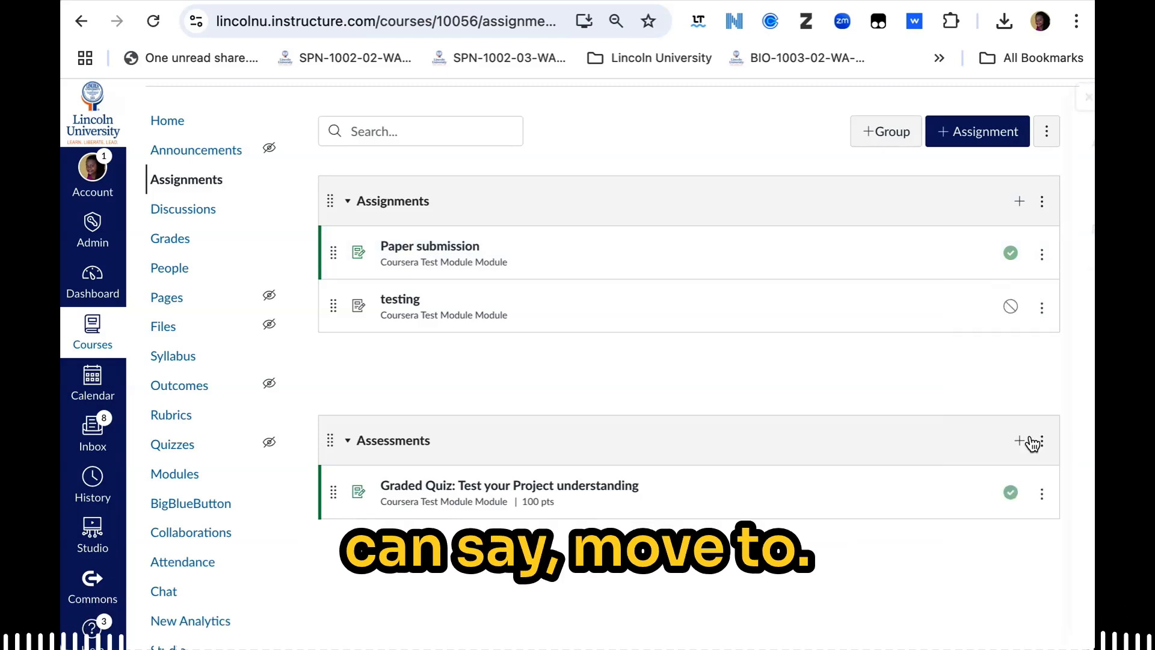
left_click(1011, 188)
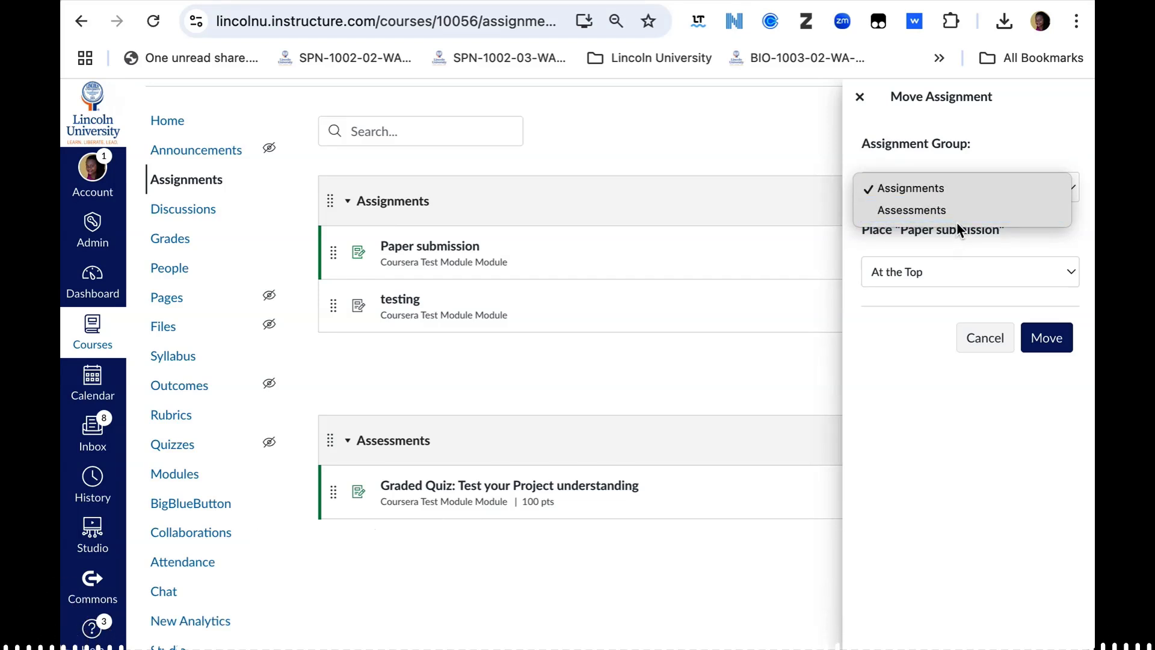
left_click(860, 98)
left_click(860, 98)
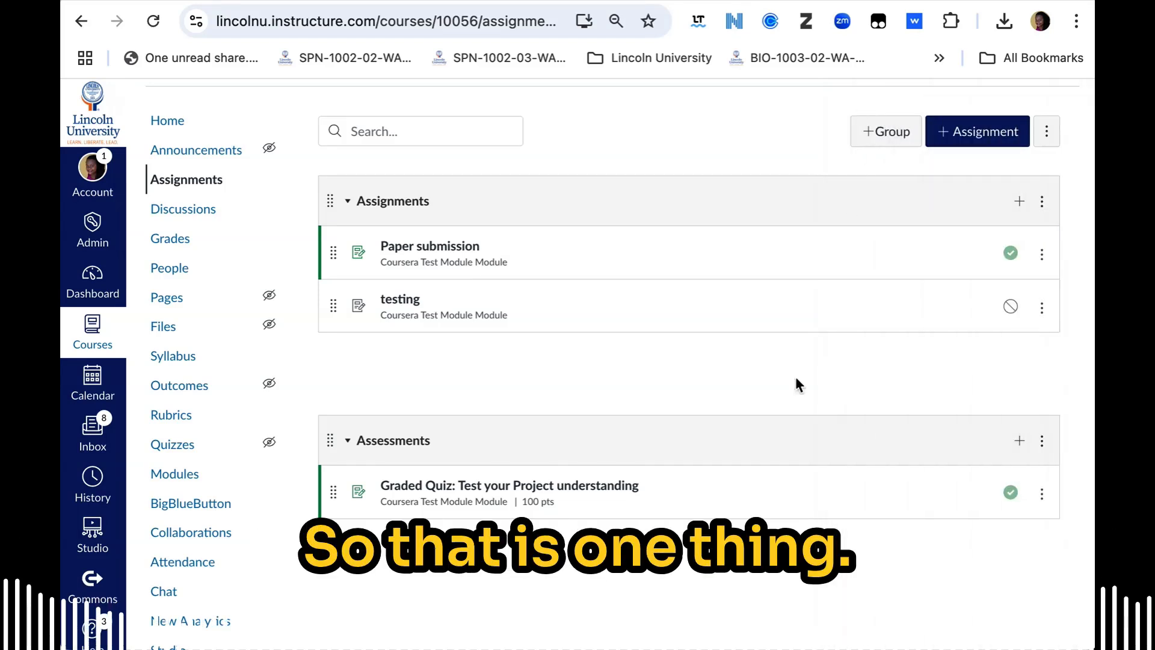
Step: Open the Assignment Groups Weight settings and enable weighting the final grade based on assignment groups
scroll(774, 427, "down", 1)
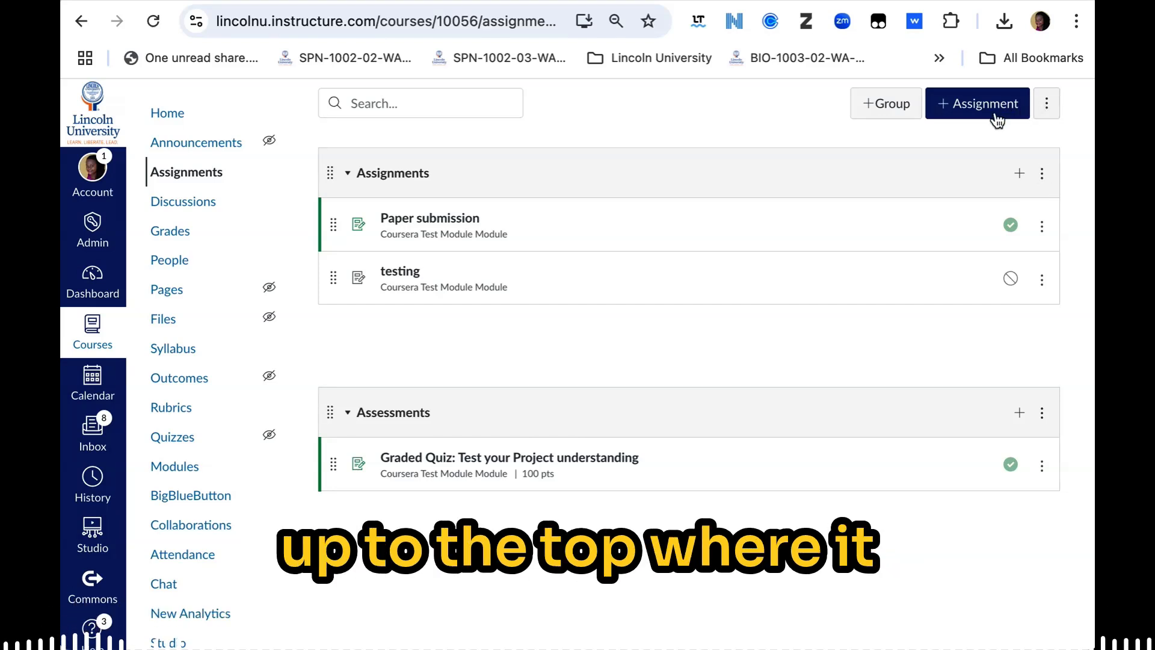
scroll(995, 121, "up", 1)
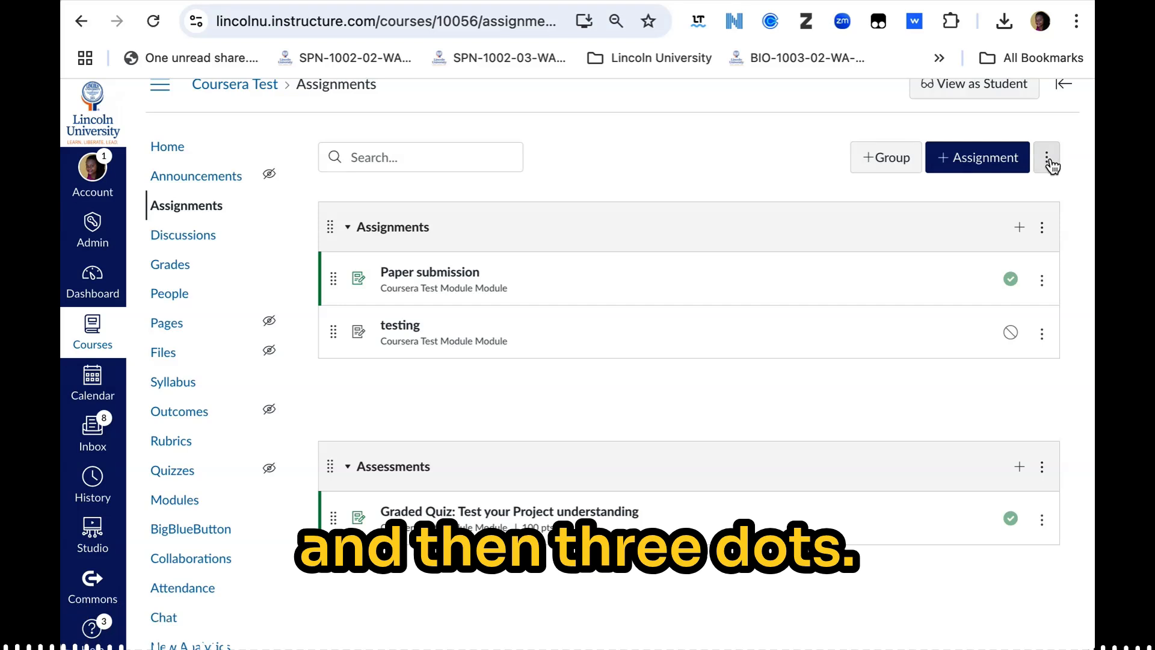
scroll(1051, 166, "up", 1)
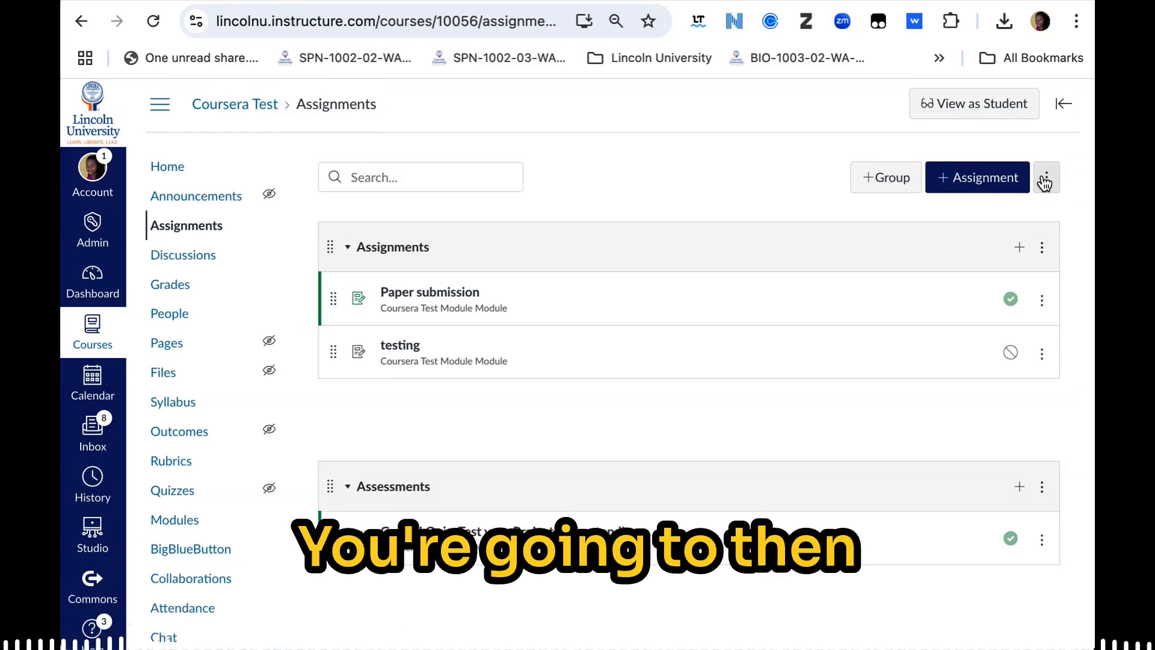
left_click(1045, 180)
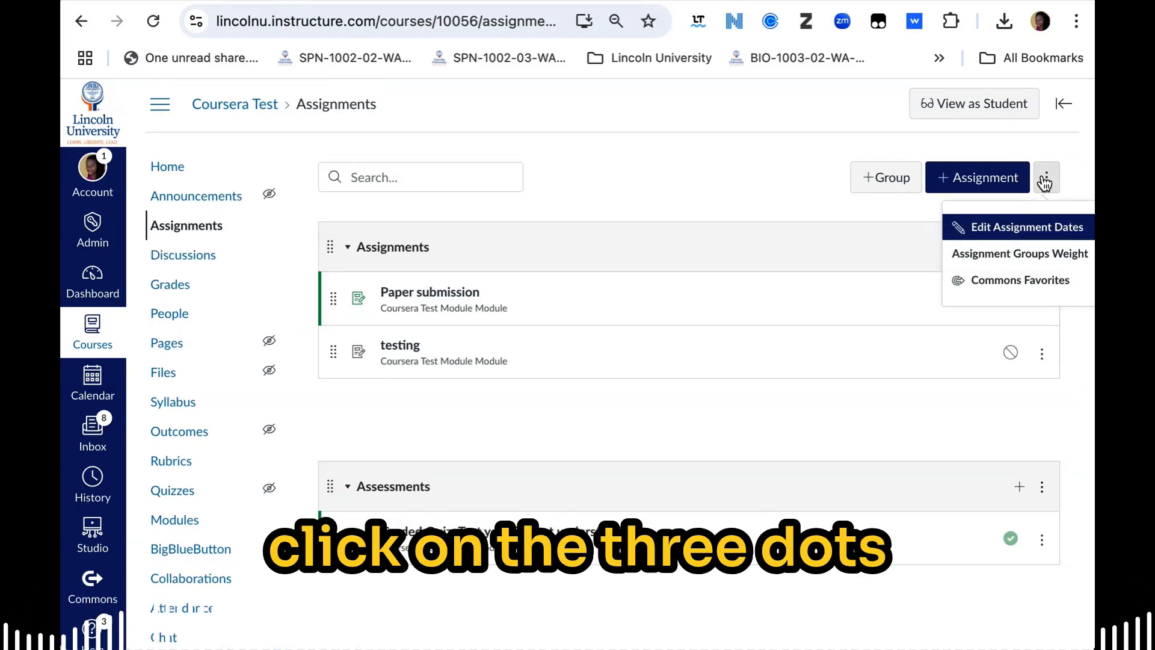
left_click(1021, 261)
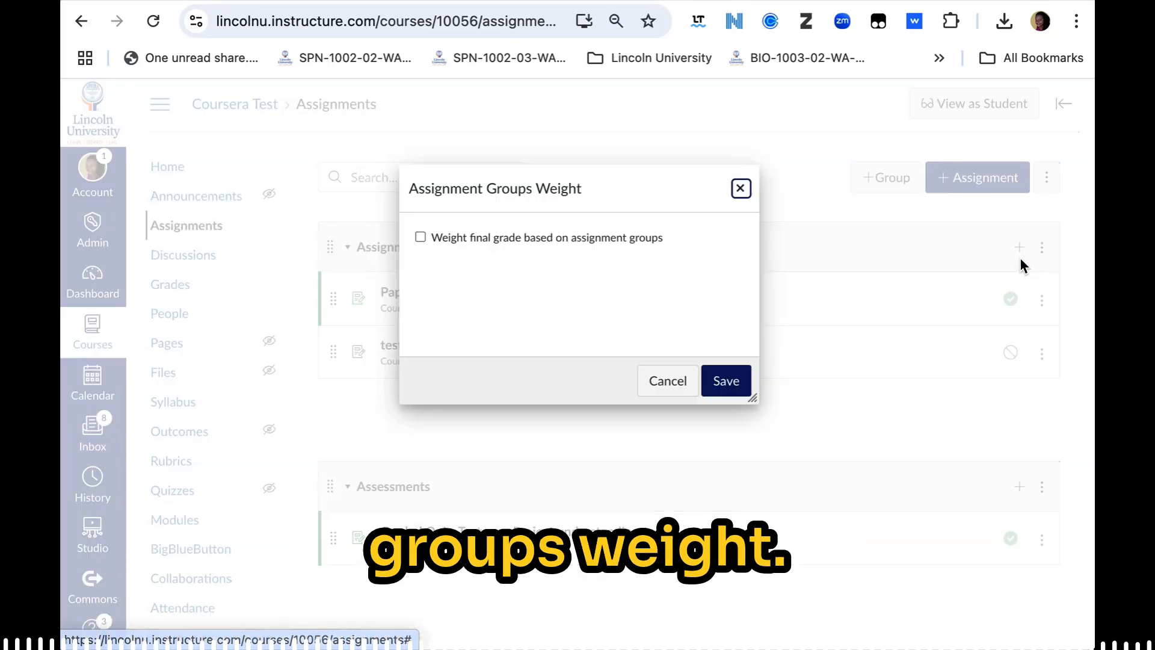
left_click(421, 238)
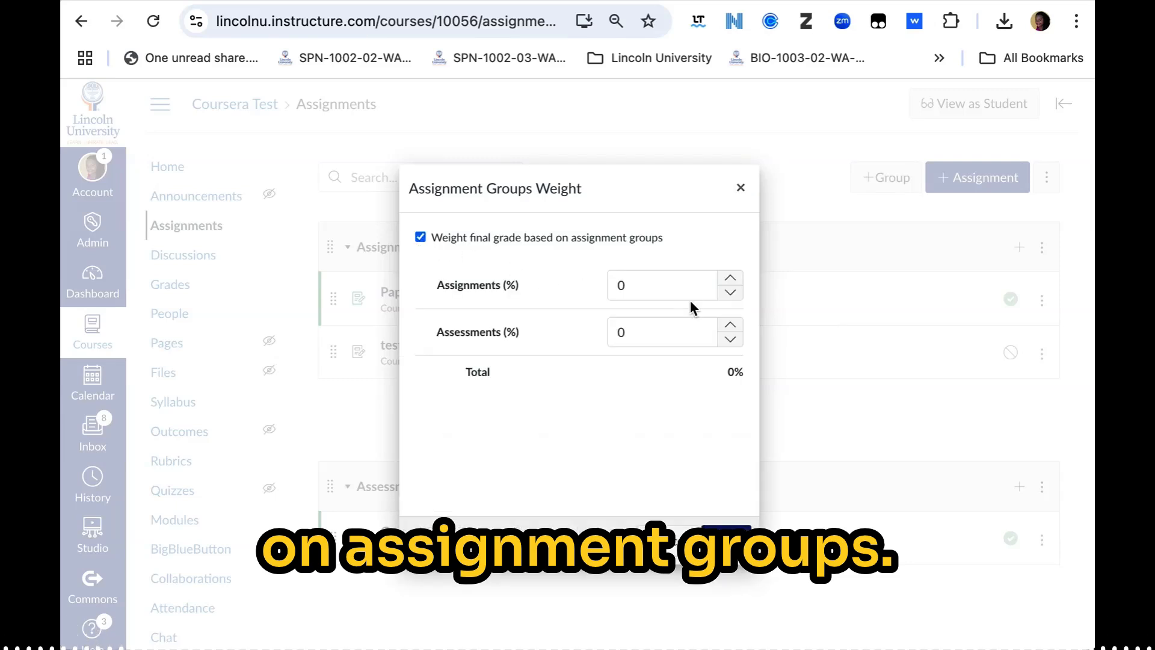
Step: Weight the Assignments group at 40% and the Assessments group at 60%, and save the group weights
left_click(677, 286)
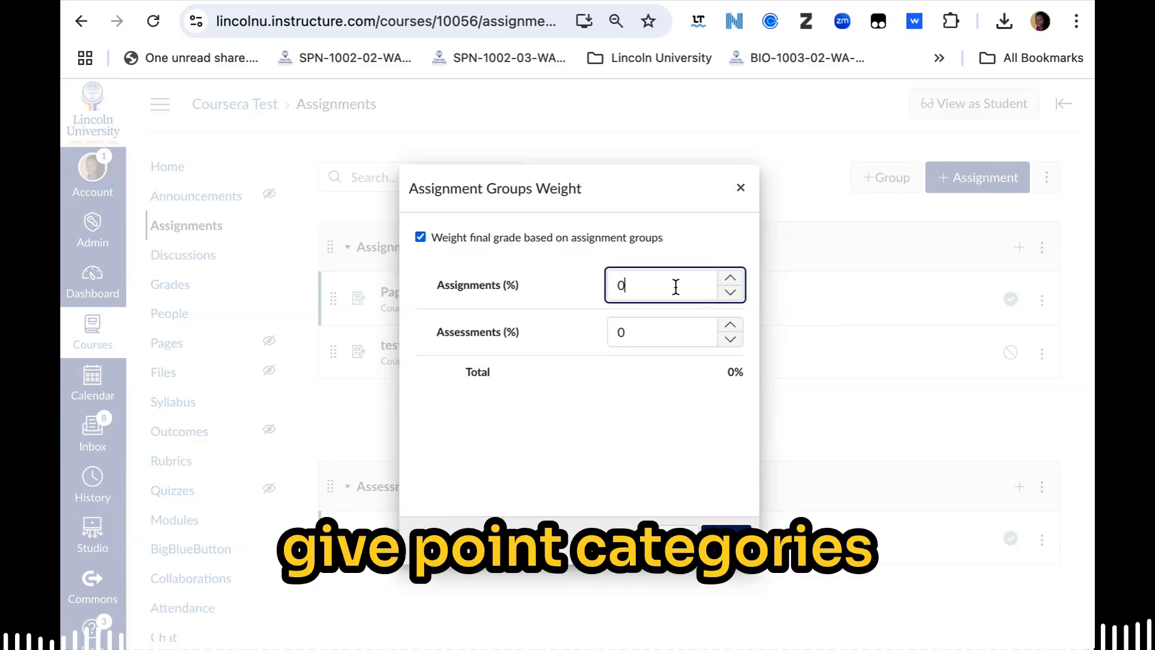
type("1")
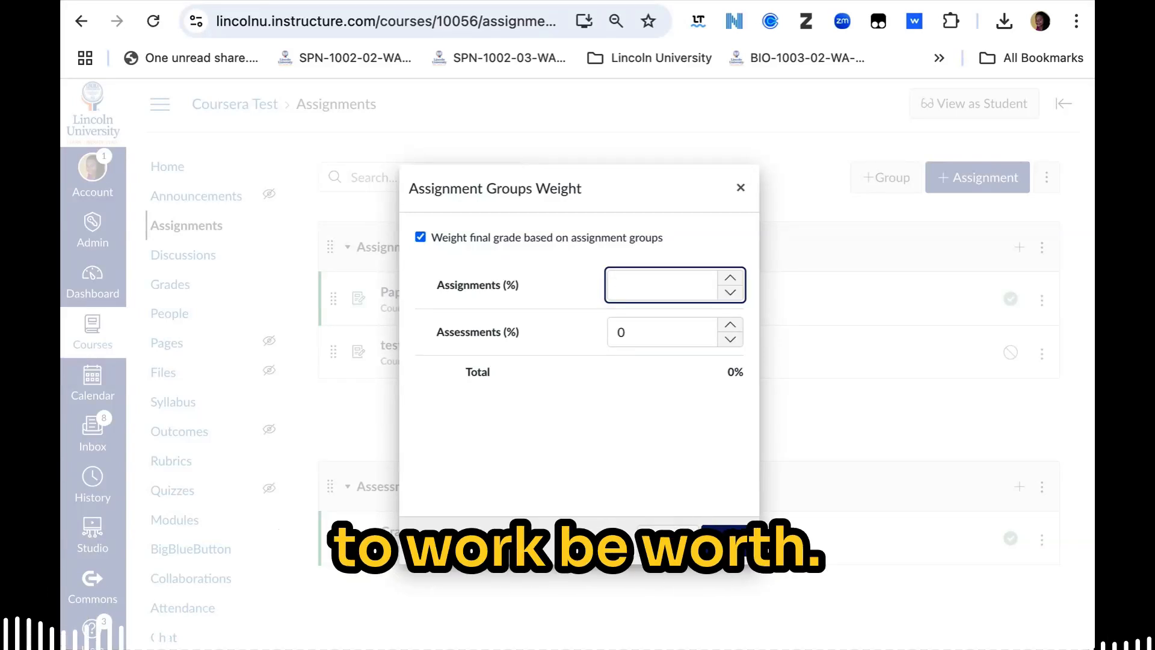
type("40")
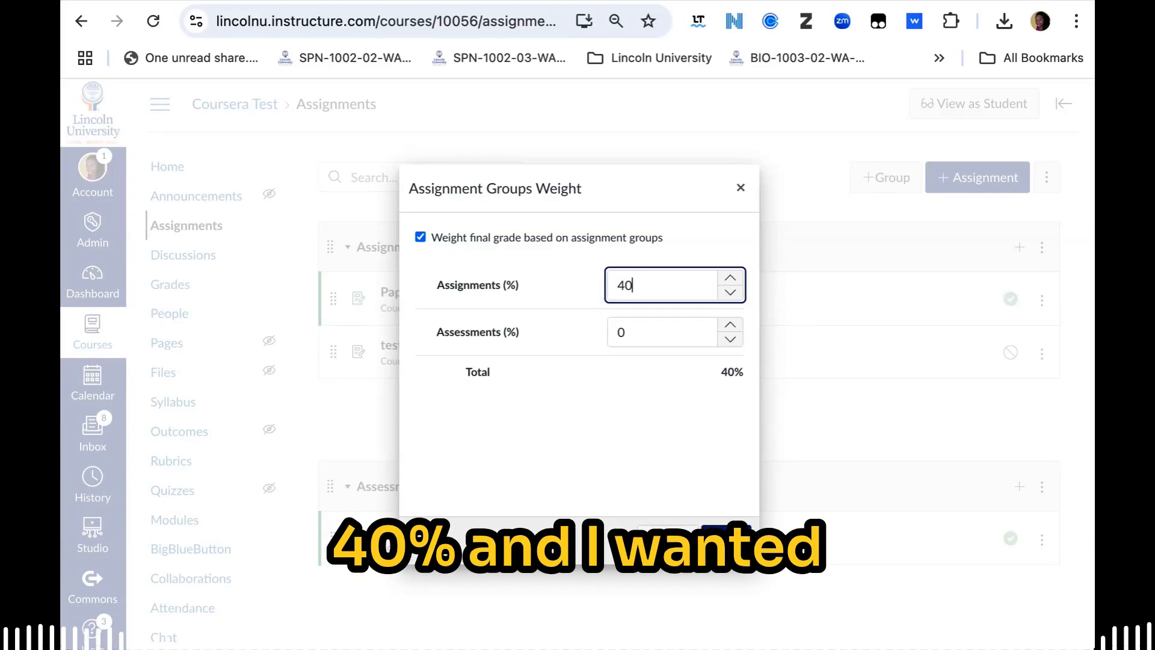
key("Tab")
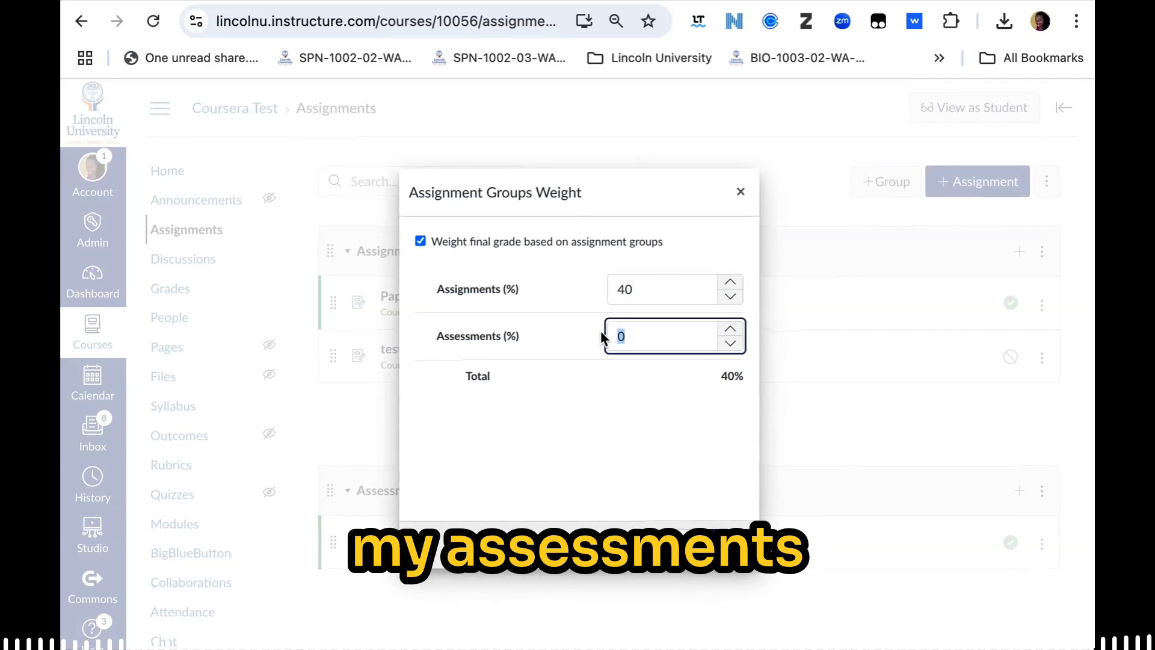
type("60")
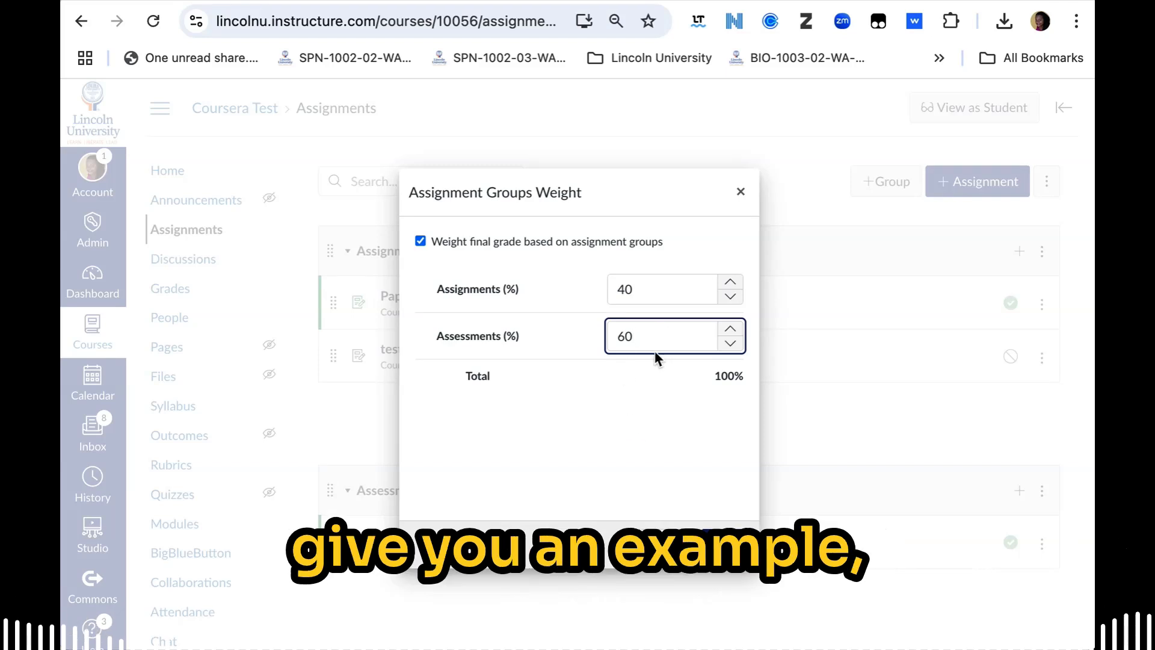
key("Return")
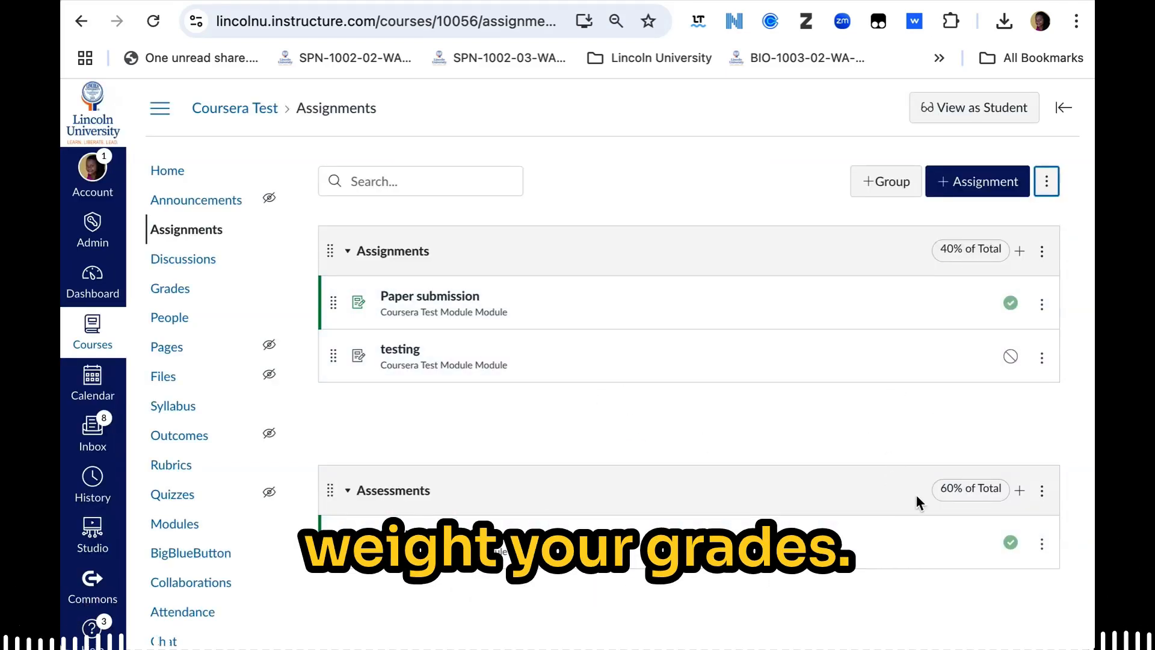
Step: Check the first student's Total, Assessments and Assignments cells in the gradebook, including the warning on the total
left_click(184, 292)
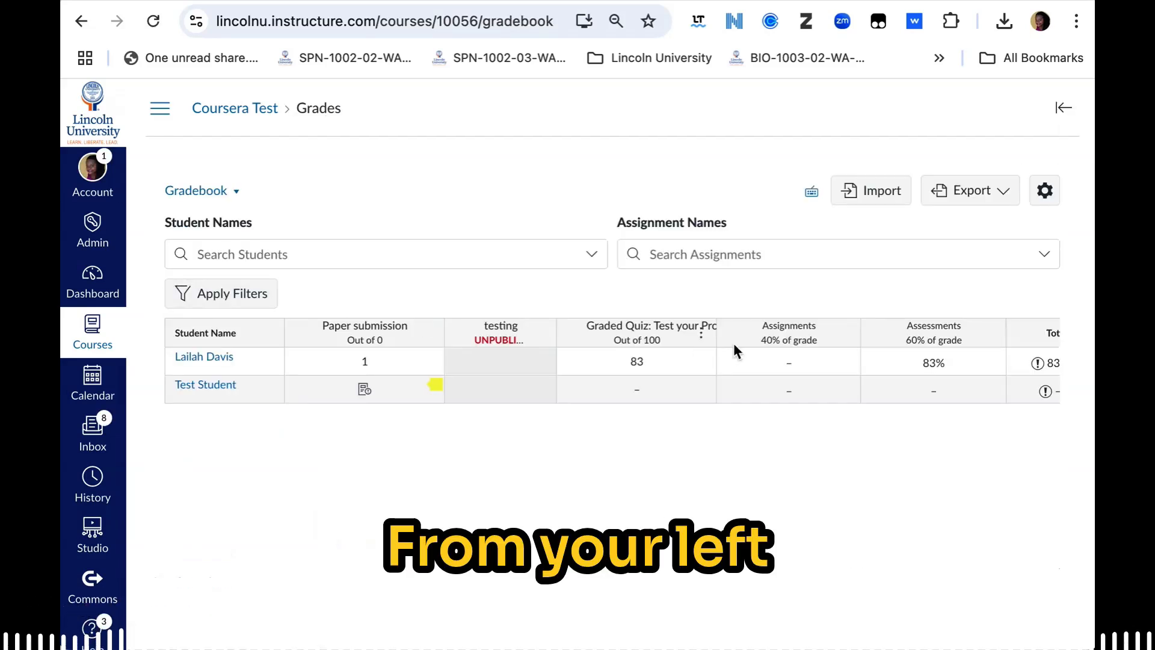
scroll(720, 391, "right", 2)
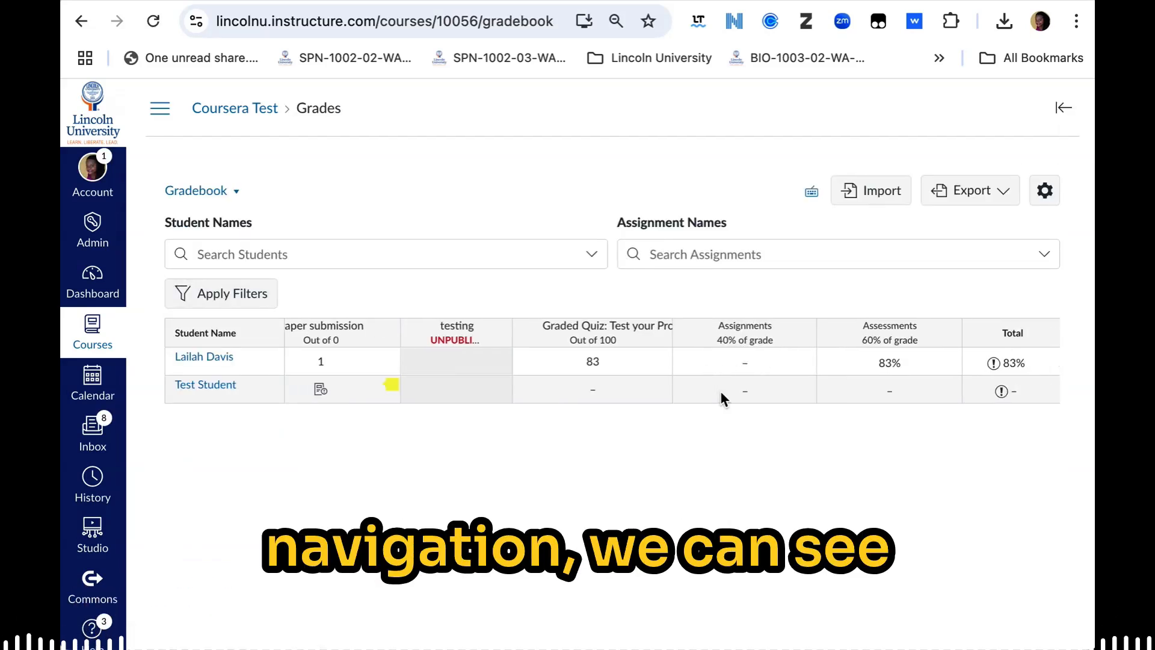
left_click(1006, 371)
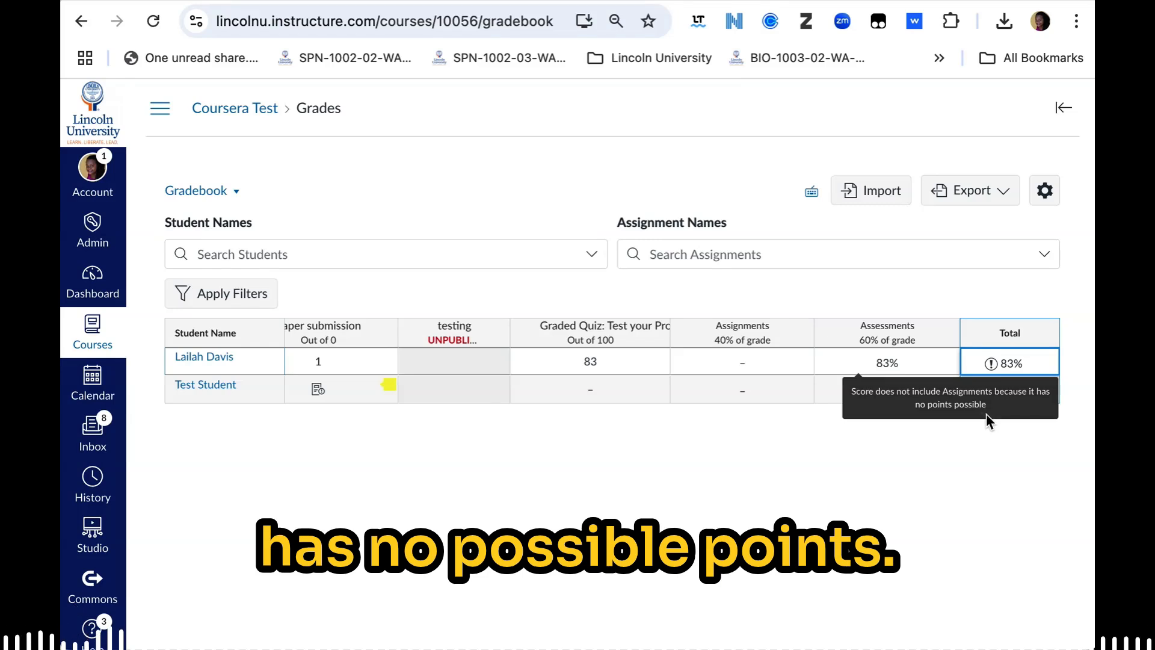
left_click(894, 361)
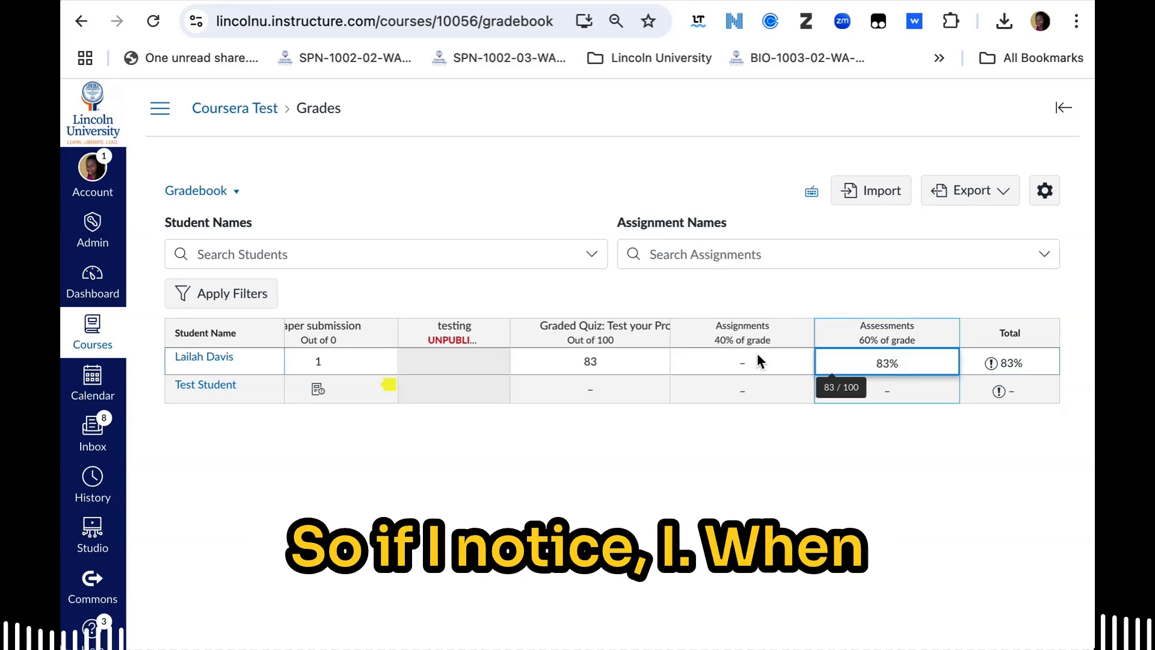
left_click(744, 360)
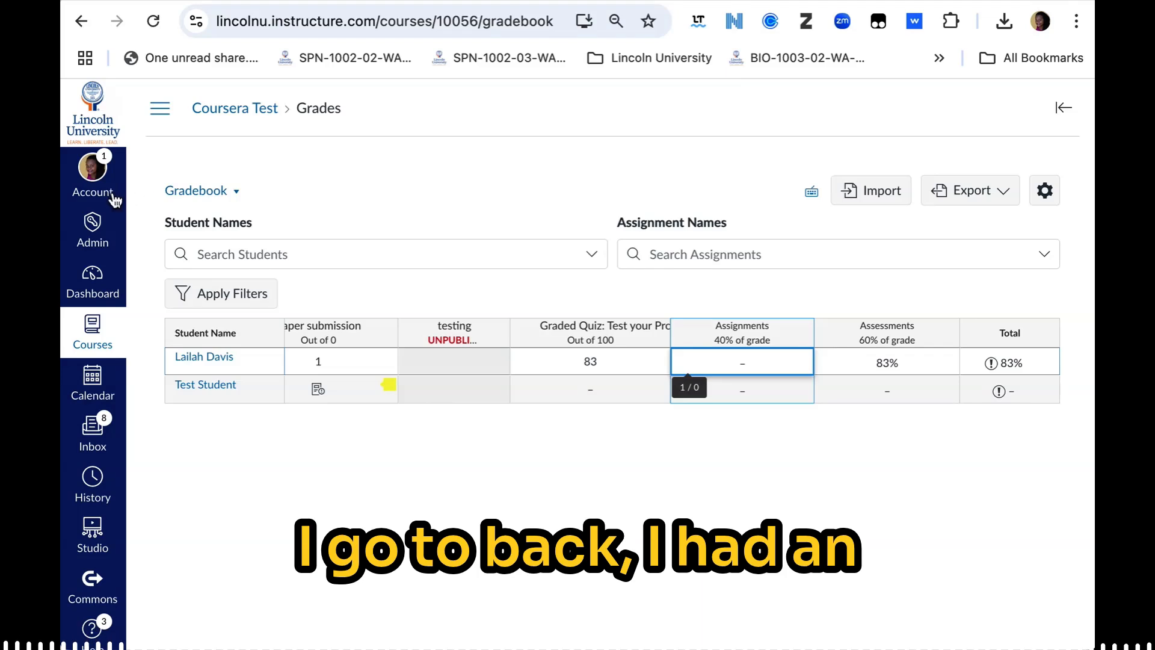
Step: Go back to the course's Assignments page and open the Paper submission assignment
left_click(157, 110)
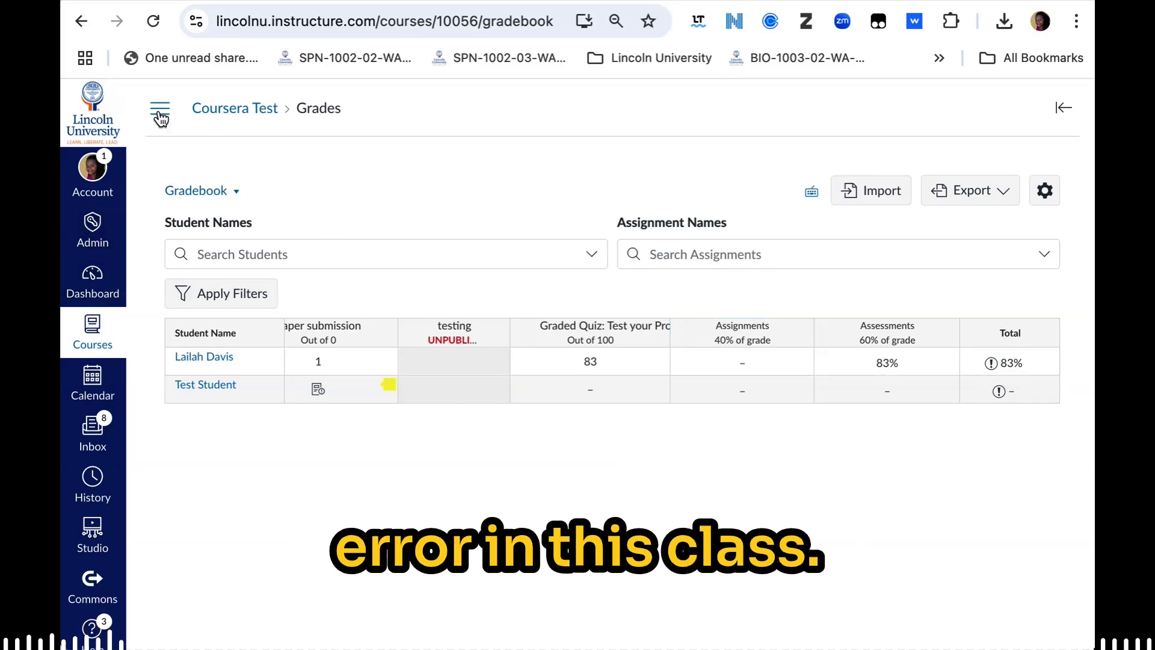
left_click(199, 241)
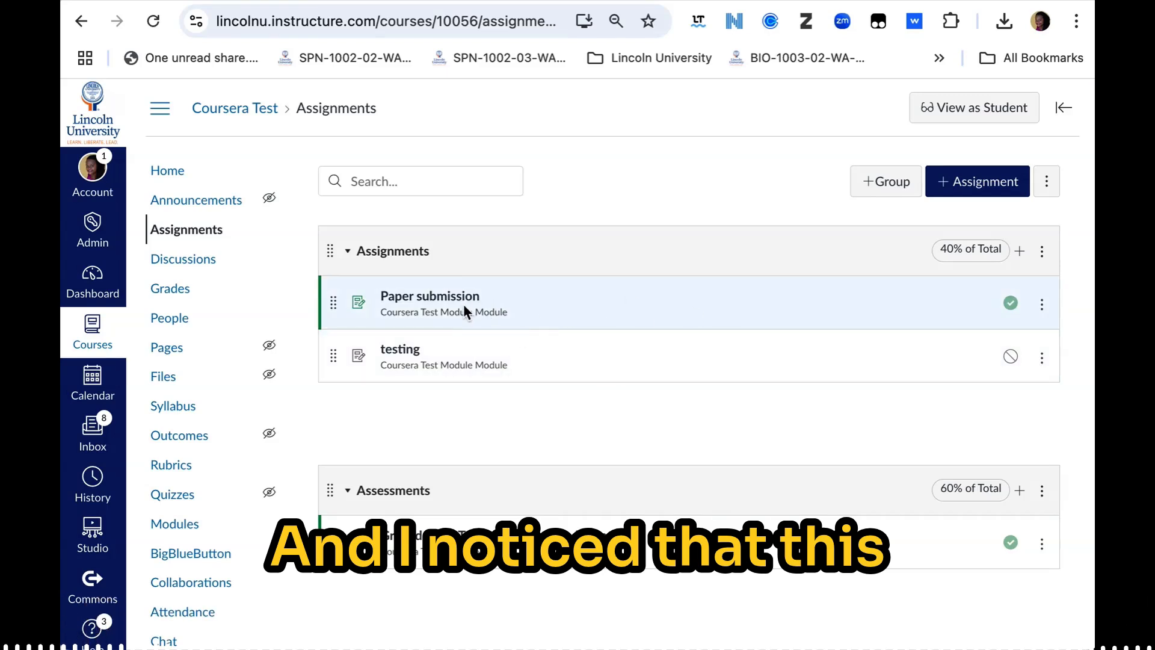
left_click(453, 304)
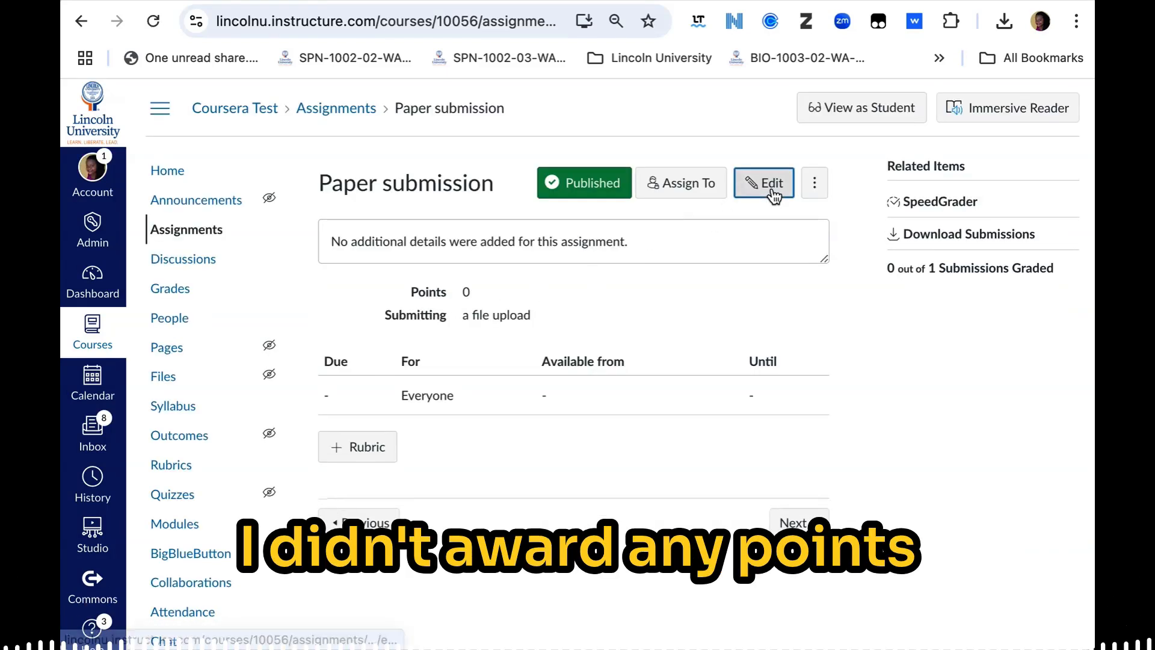
Step: Edit the Paper submission assignment to be worth 100 points and save the change
left_click(772, 187)
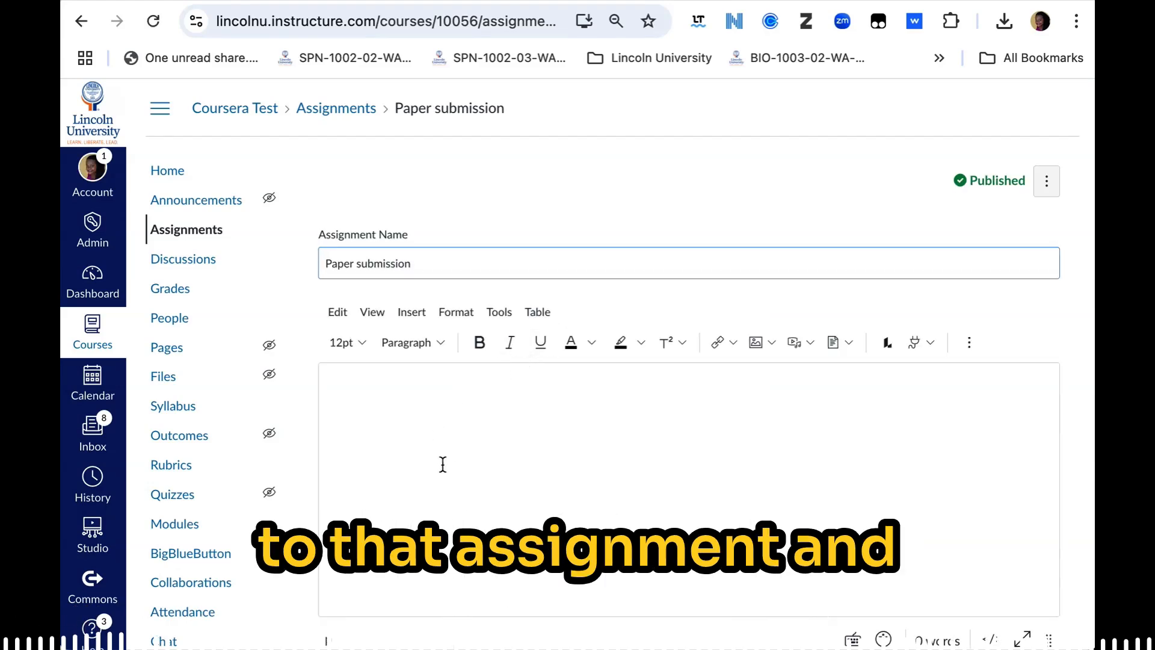
scroll(443, 464, "down", 2)
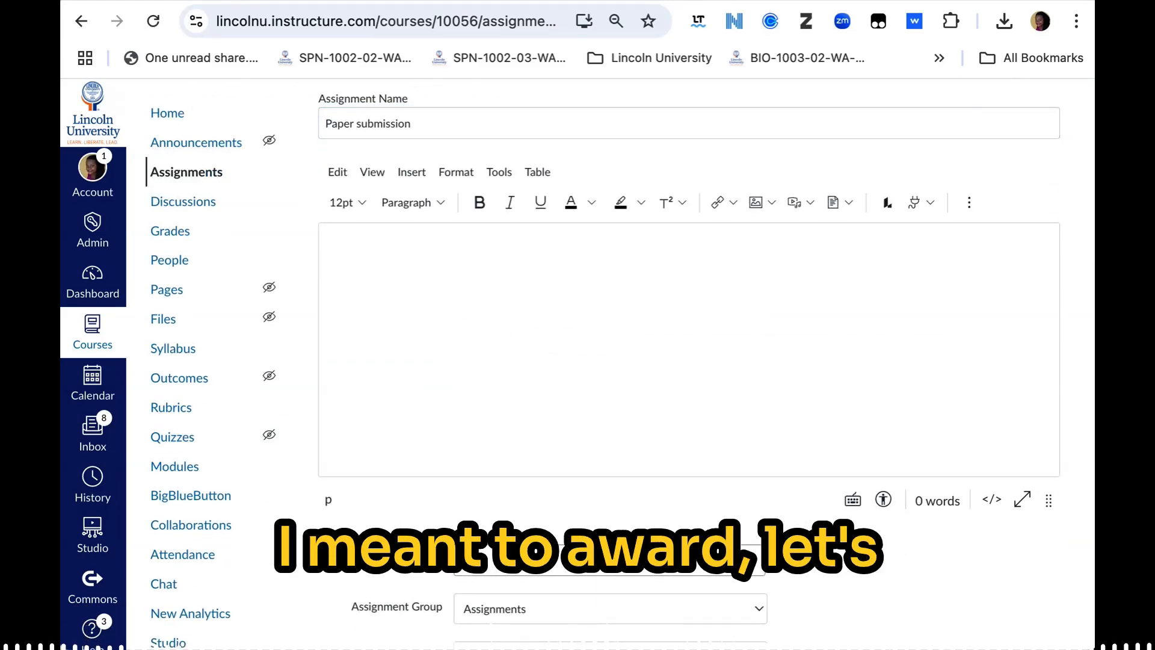
scroll(456, 546, "down", 15)
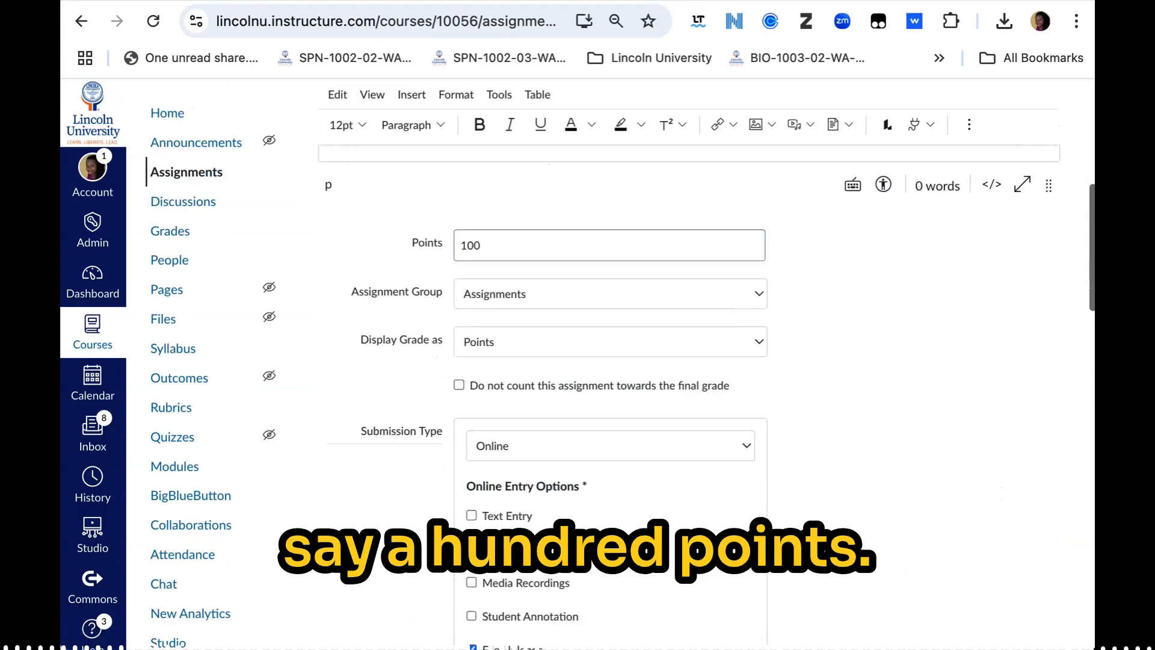
scroll(1032, 594, "up", 1)
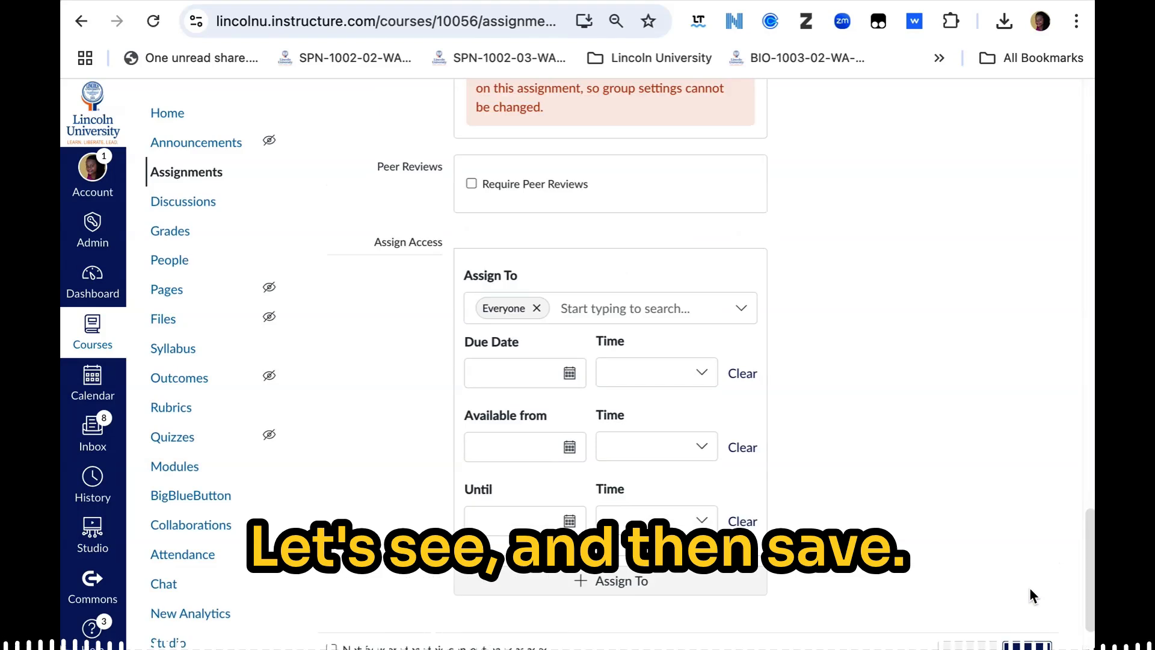
scroll(1031, 596, "down", 1)
left_click(1028, 587)
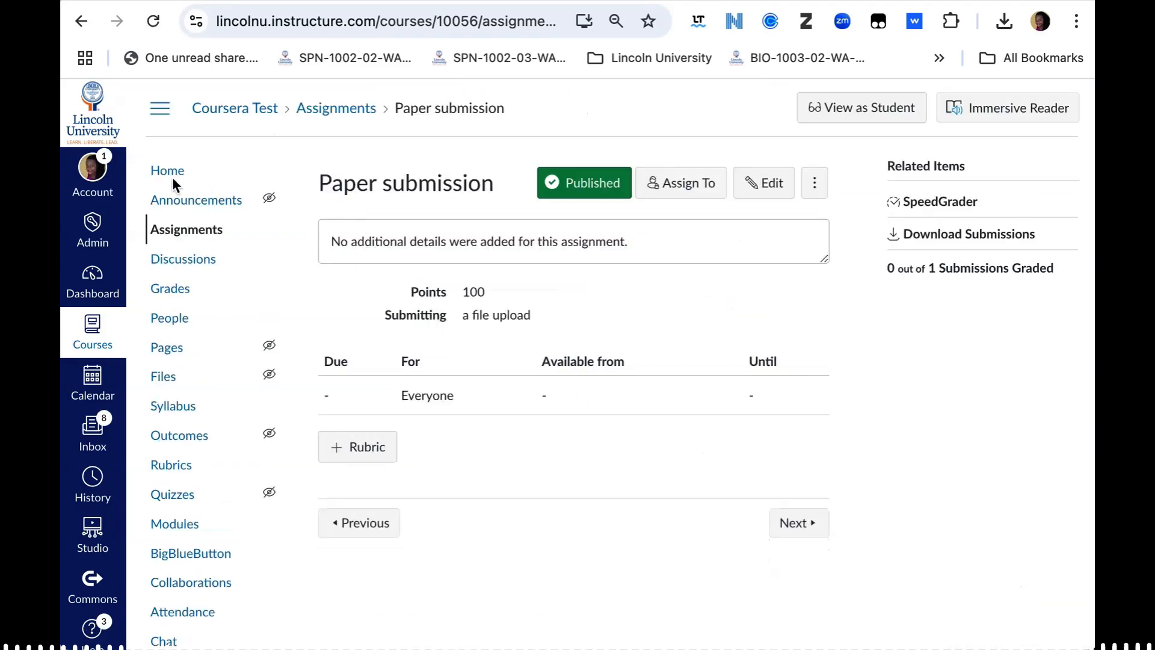
Step: Return to the course gradebook, check the weighted Assignments, Assessments and Total columns, and show the course navigation
left_click(178, 289)
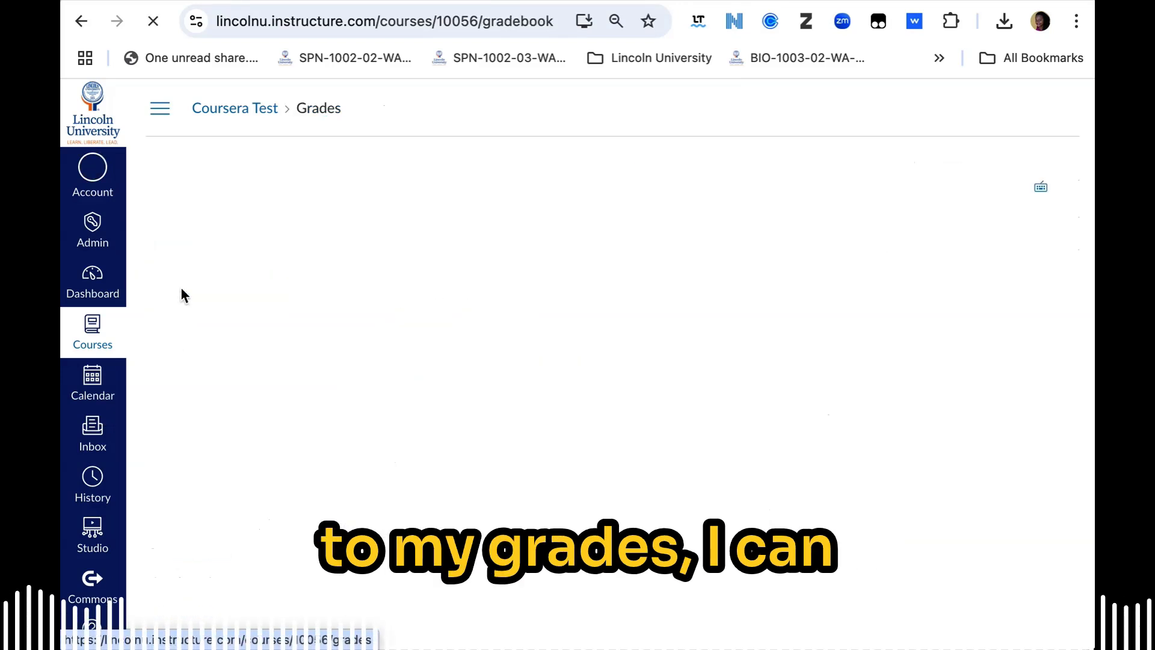
scroll(904, 362, "right", 2)
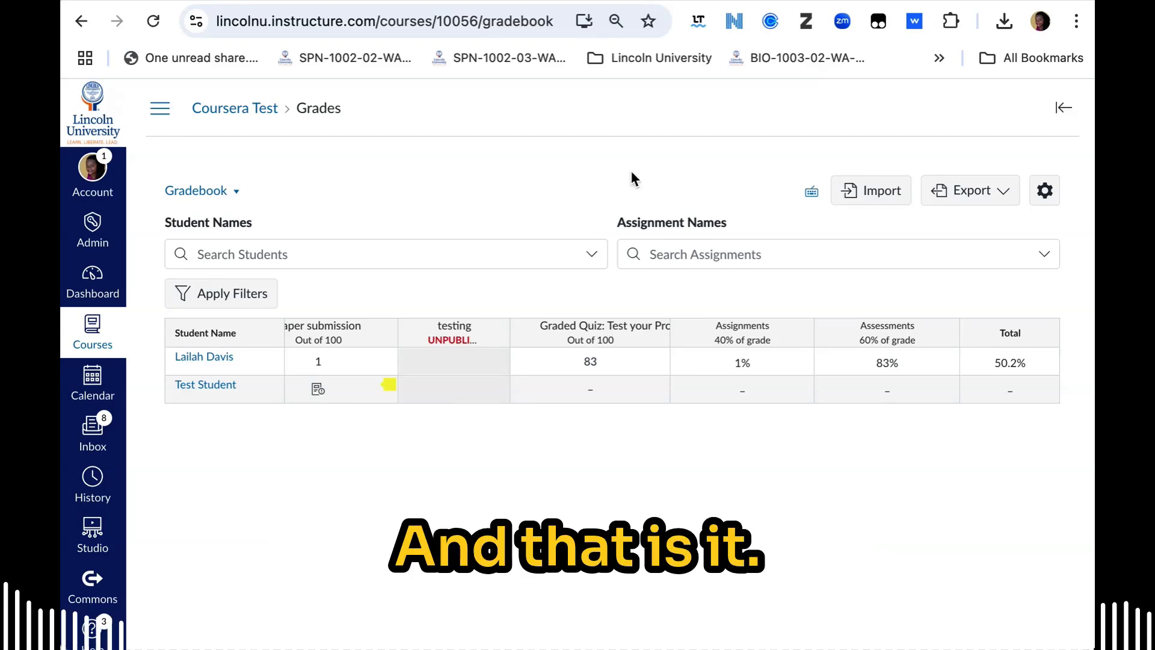
left_click(160, 109)
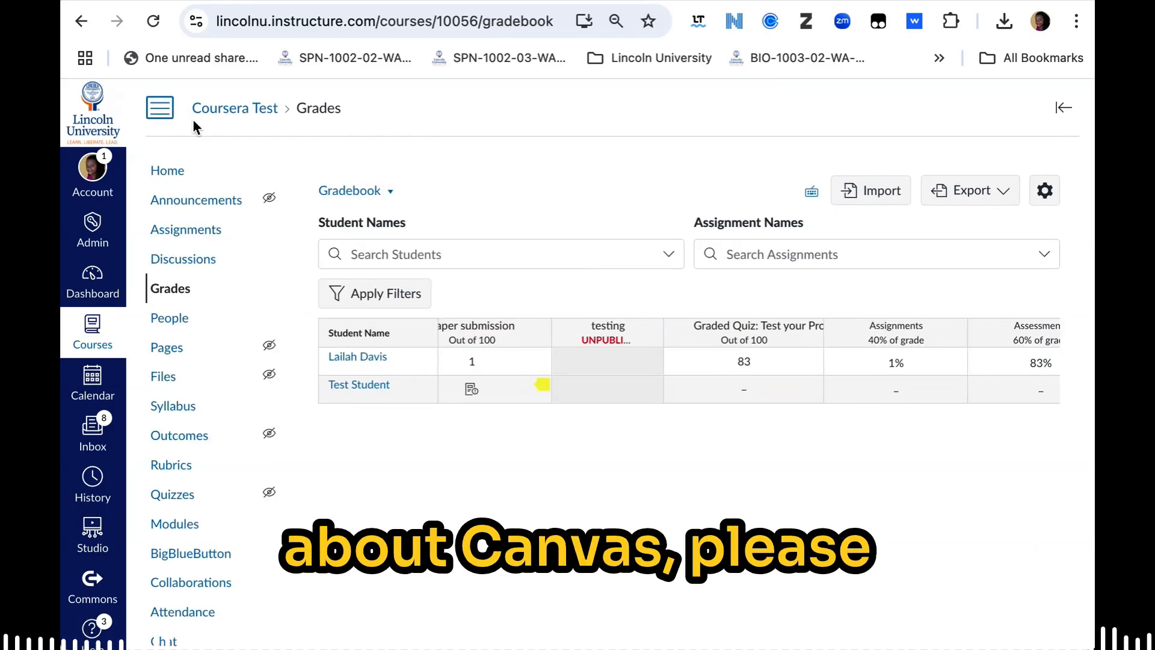